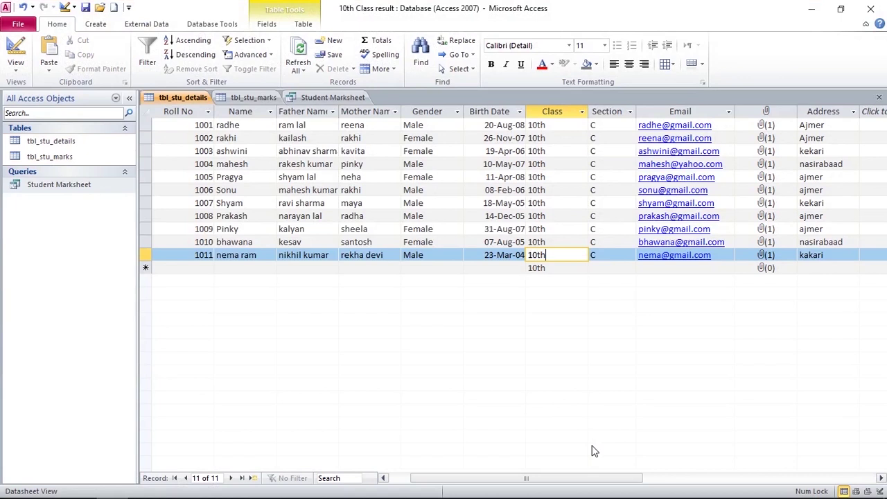
# - Open the Student Marksheet query in Design View from the navigation pane
pyautogui.click(64, 142)
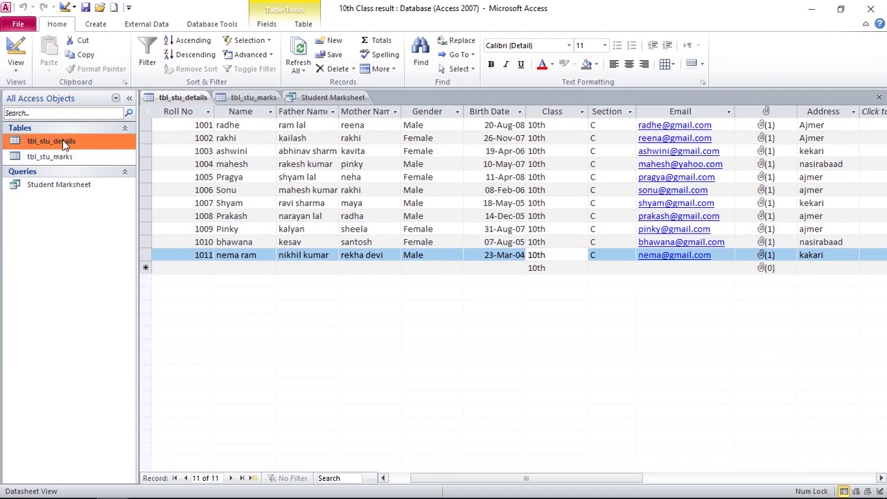
pyautogui.rightClick(65, 185)
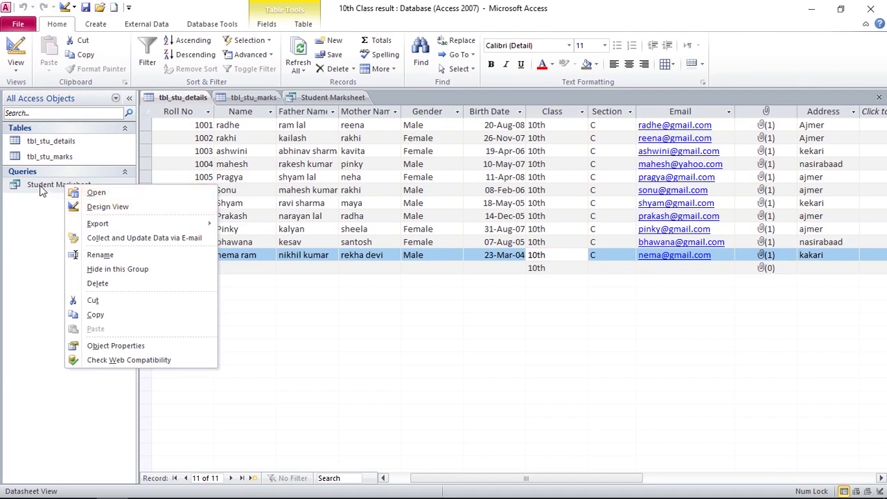
pyautogui.click(41, 187)
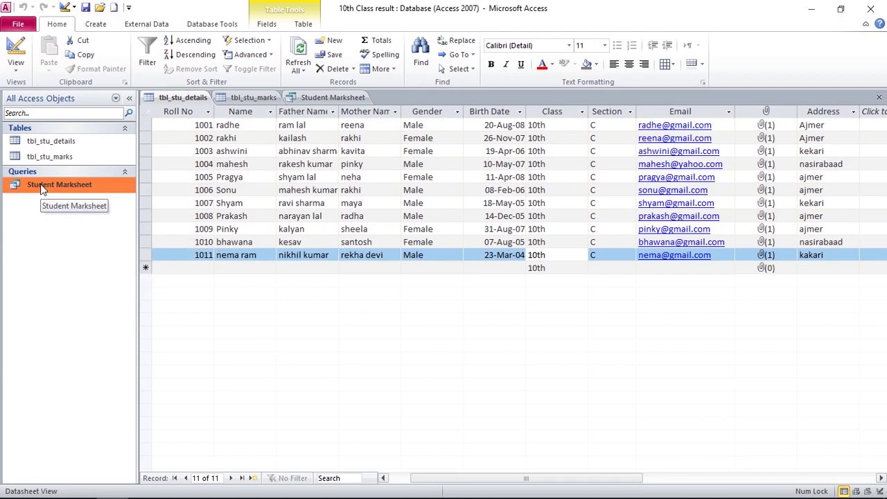
pyautogui.rightClick(40, 186)
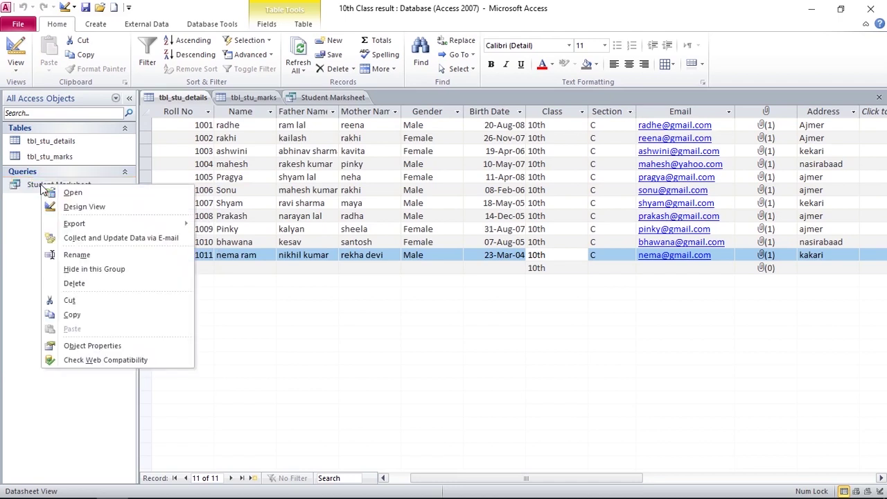
pyautogui.click(84, 208)
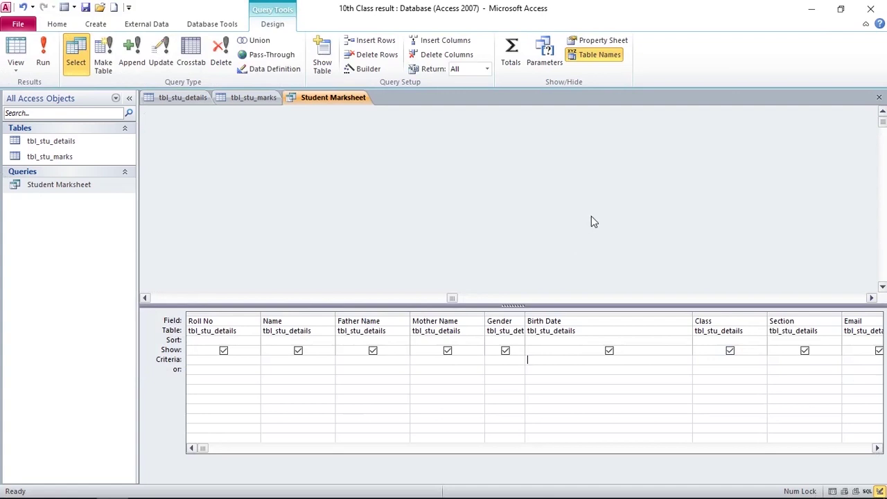
# - Show the Student Marksheet results as a datasheet and widen the Birth Date column
pyautogui.doubleClick(60, 187)
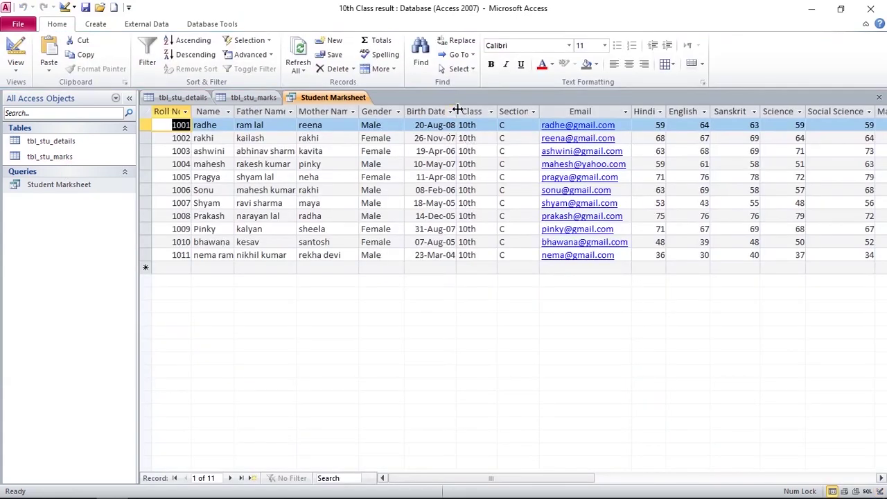
pyautogui.moveTo(456, 111); pyautogui.dragTo(485, 111)
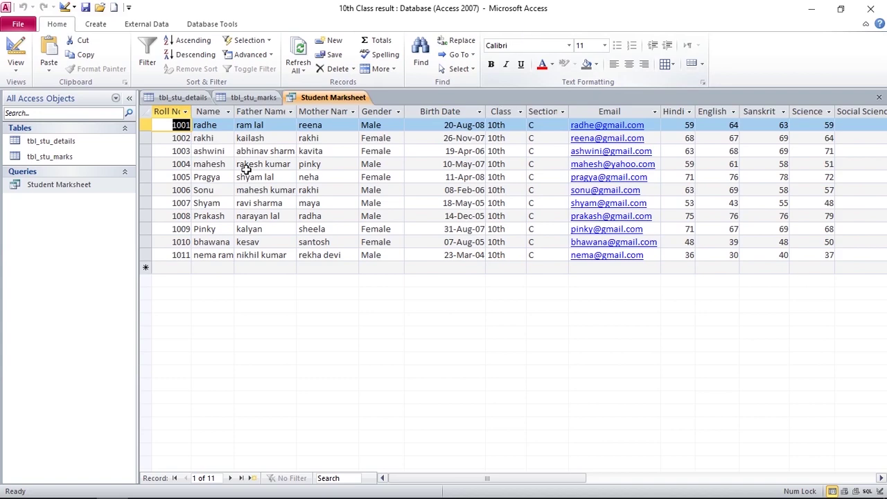
# - Reopen the Student Marksheet query in Design View
pyautogui.click(77, 185)
pyautogui.rightClick(77, 187)
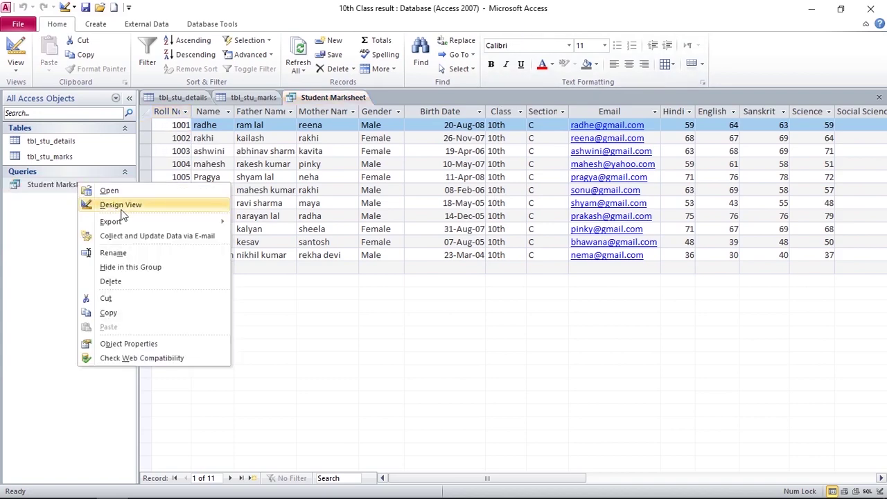
pyautogui.click(123, 205)
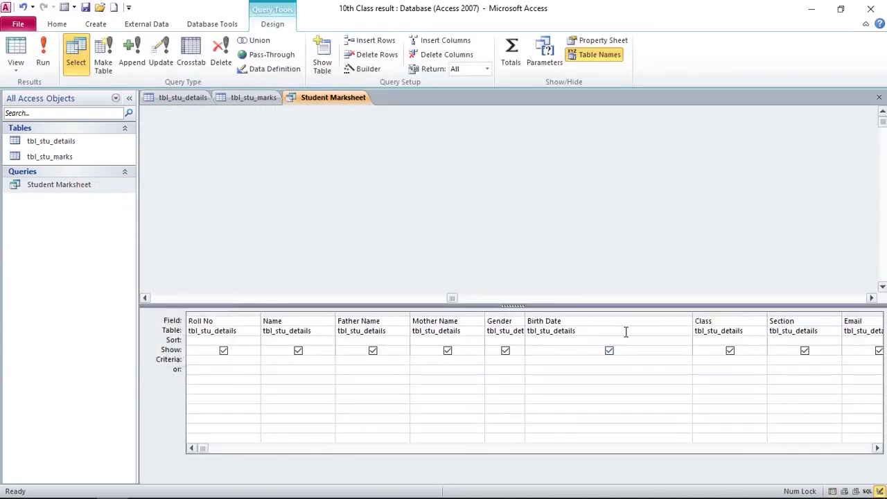
# - Enter Between #23-03-04# And #18-05-05# as the Birth Date criteria
pyautogui.click(193, 361)
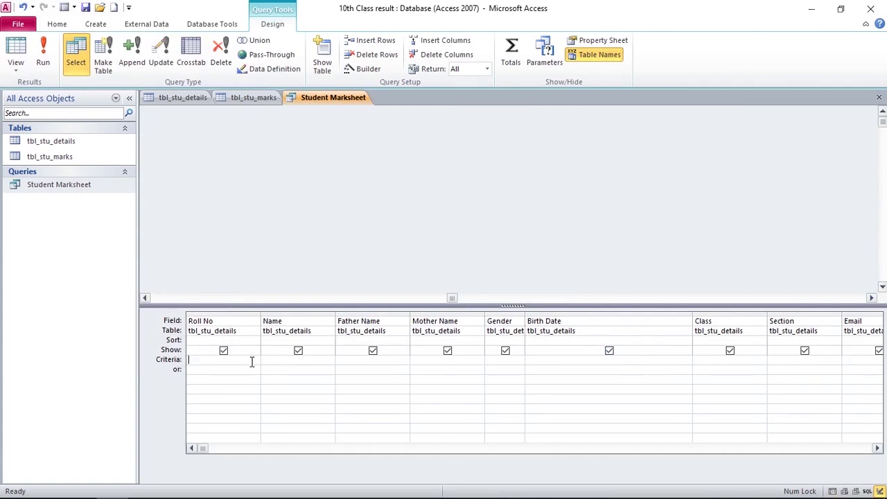
pyautogui.click(547, 360)
pyautogui.write('Betwee')
pyautogui.write('n')
pyautogui.write(' #')
pyautogui.write('2')
pyautogui.write('3-')
pyautogui.write('03-')
pyautogui.write('04')
pyautogui.write('#')
pyautogui.write(' A')
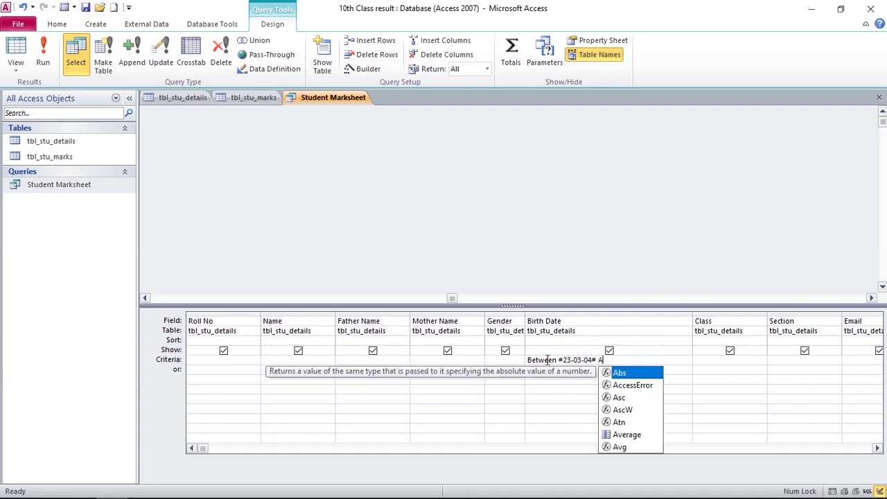
pyautogui.write('nd')
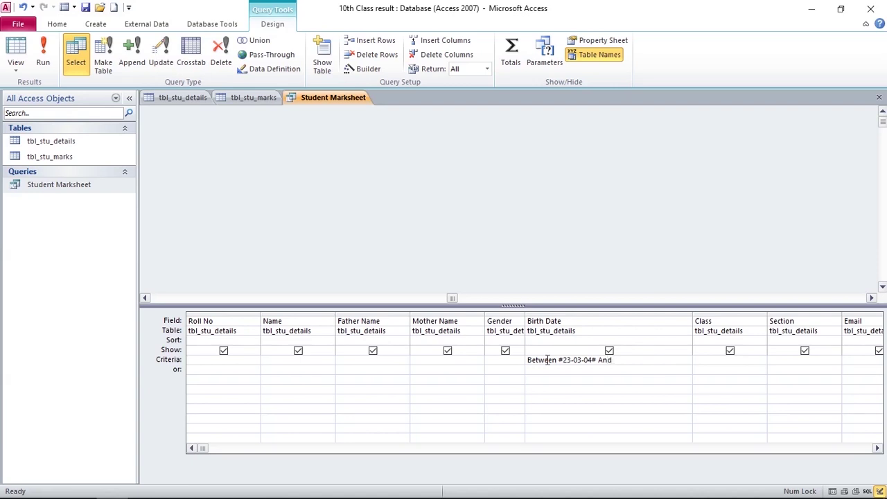
pyautogui.write(' #')
pyautogui.write('18-')
pyautogui.write('05-05')
pyautogui.moveTo(762, 485)
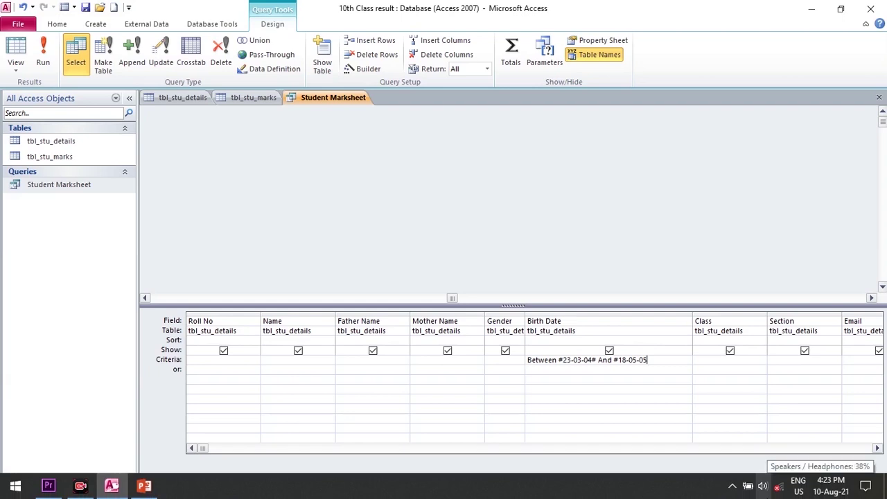
pyautogui.write('#')
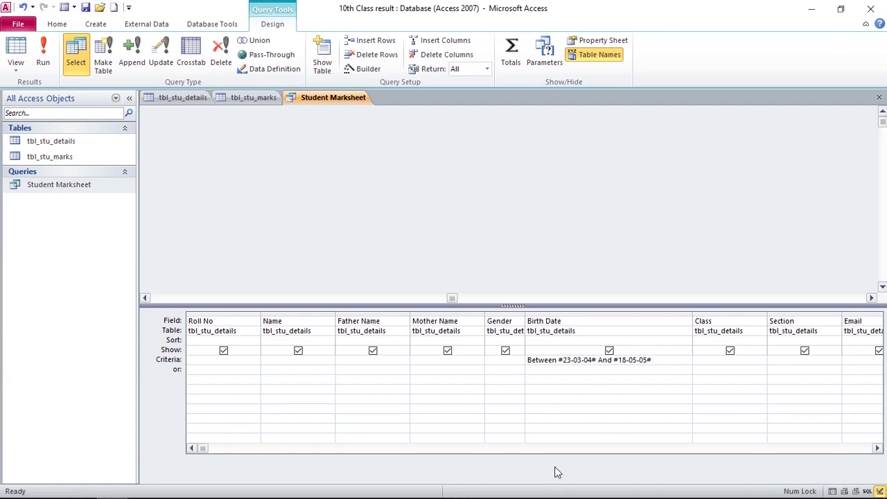
# - Save the query and run it, returning the two students born 23-Mar-04 and 18-May-05
pyautogui.click(84, 8)
pyautogui.click(43, 55)
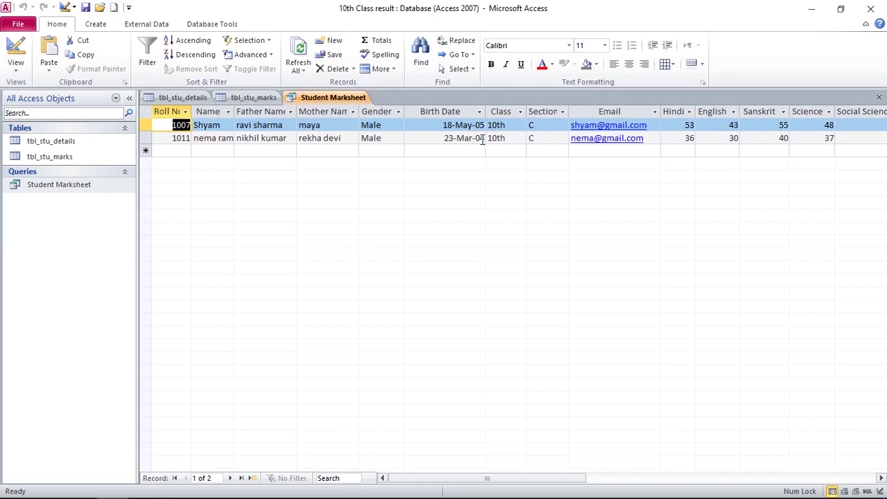
# - Cut the Birth Date criteria down to #18-May-05# by deleting the Between part
pyautogui.rightClick(53, 185)
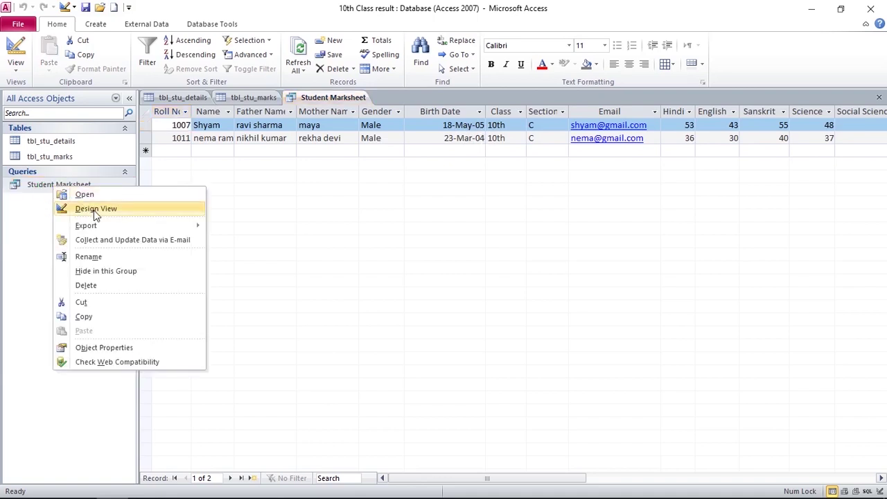
pyautogui.click(94, 210)
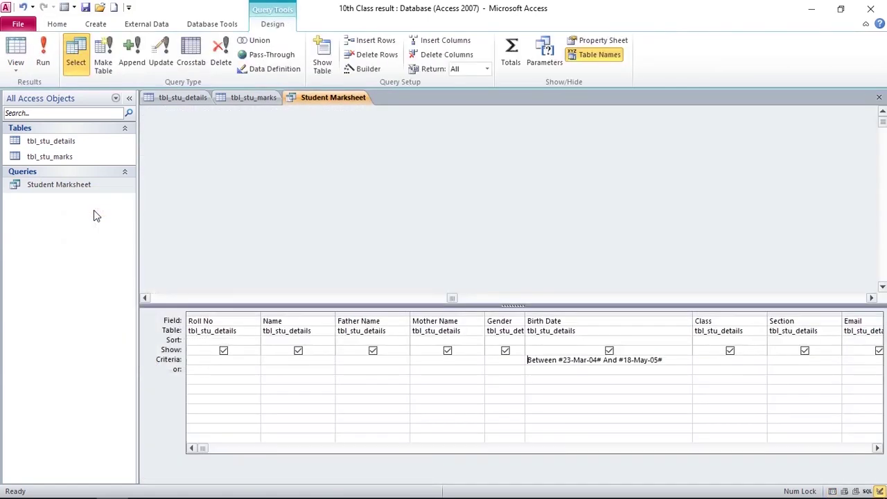
pyautogui.click(671, 360)
pyautogui.doubleClick(79, 189)
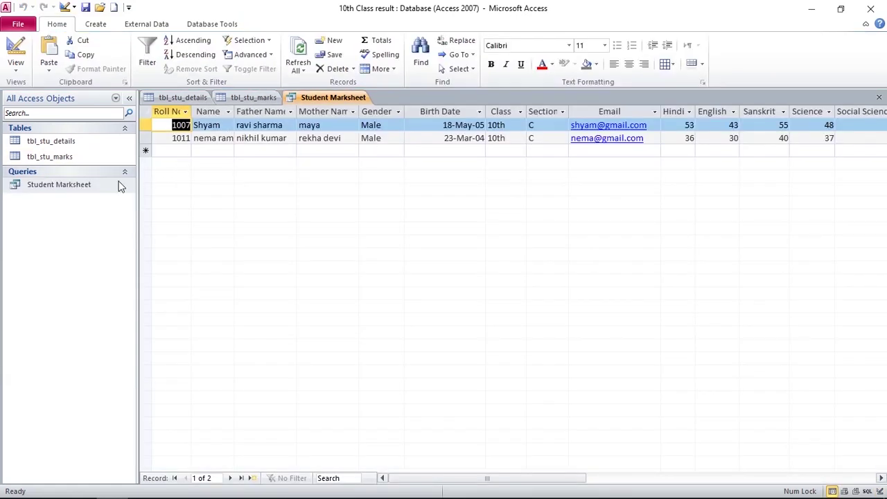
pyautogui.rightClick(82, 188)
pyautogui.click(115, 206)
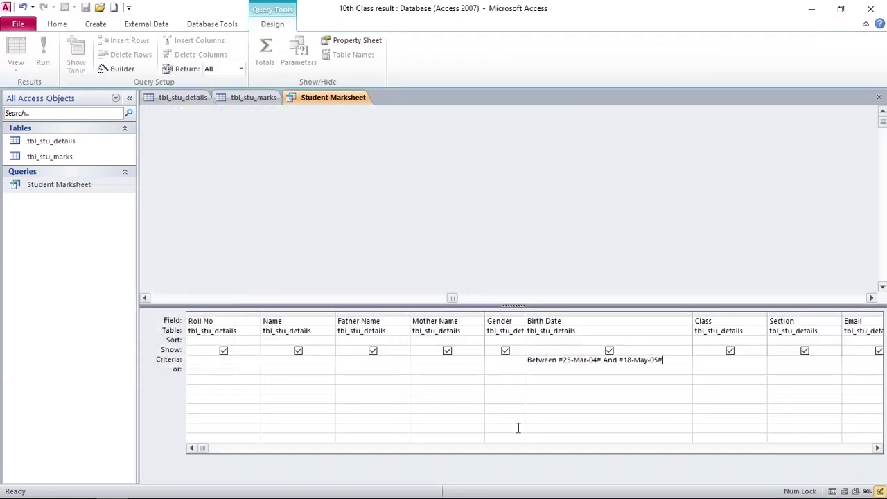
pyautogui.click(619, 359)
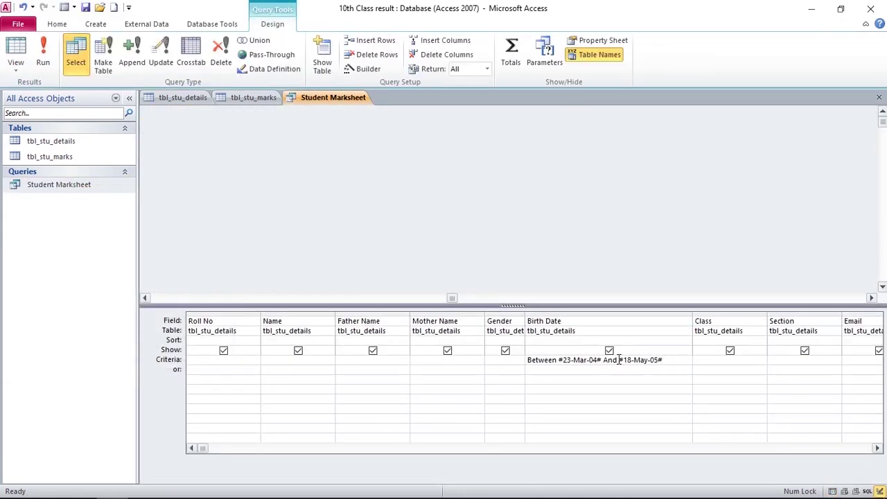
pyautogui.press('BackSpace')
pyautogui.press('BackSpace')
pyautogui.press('BackSpace')
pyautogui.press('BackSpace')
pyautogui.press('BackSpace')
pyautogui.press('BackSpace')
pyautogui.press('BackSpace')
pyautogui.press('BackSpace')
pyautogui.press('BackSpace')
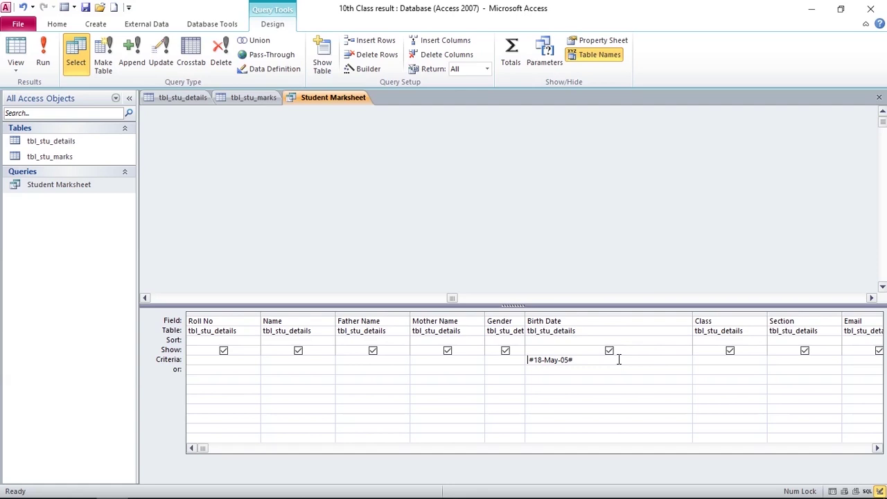
# - Change the Birth Date criteria to <#18-May-05# and run the query, returning one student
pyautogui.write('<')
pyautogui.click(39, 52)
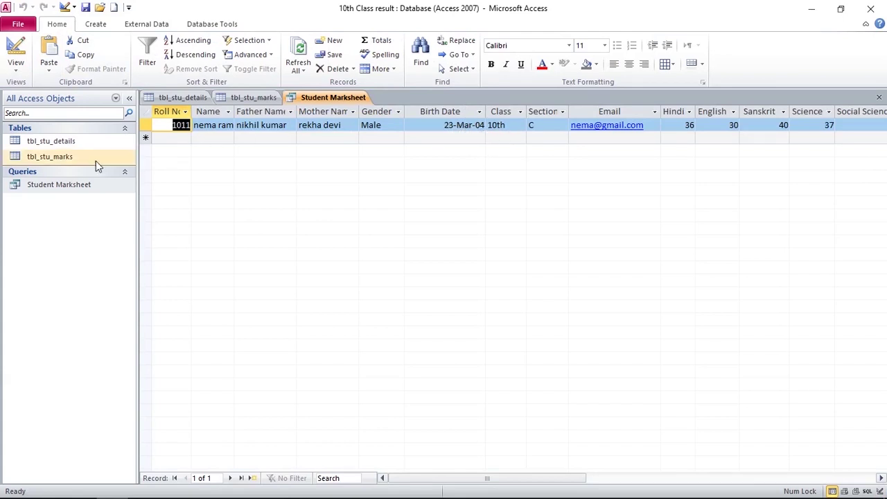
# - Open the tbl_stu_details table to check all 11 students' birth dates
pyautogui.click(60, 142)
pyautogui.doubleClick(61, 142)
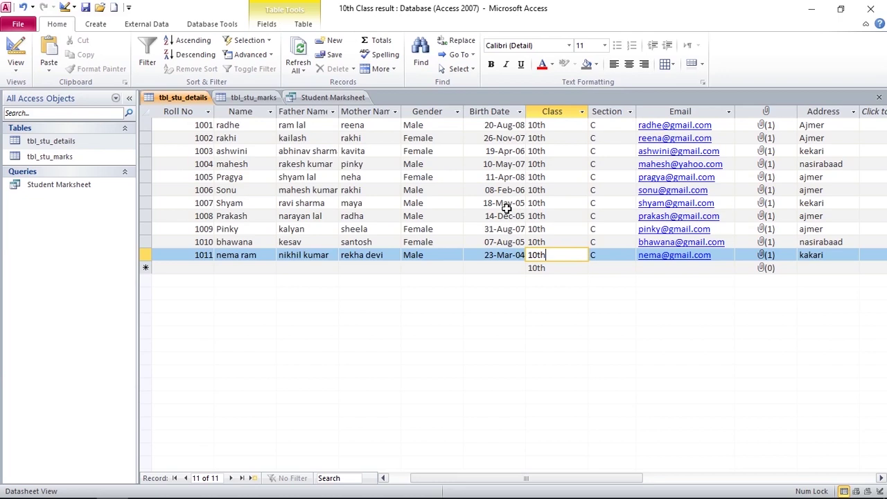
pyautogui.rightClick(60, 184)
# - Switch the Birth Date criteria to >#18-May-05#, save, and run it for 9 students
pyautogui.click(97, 205)
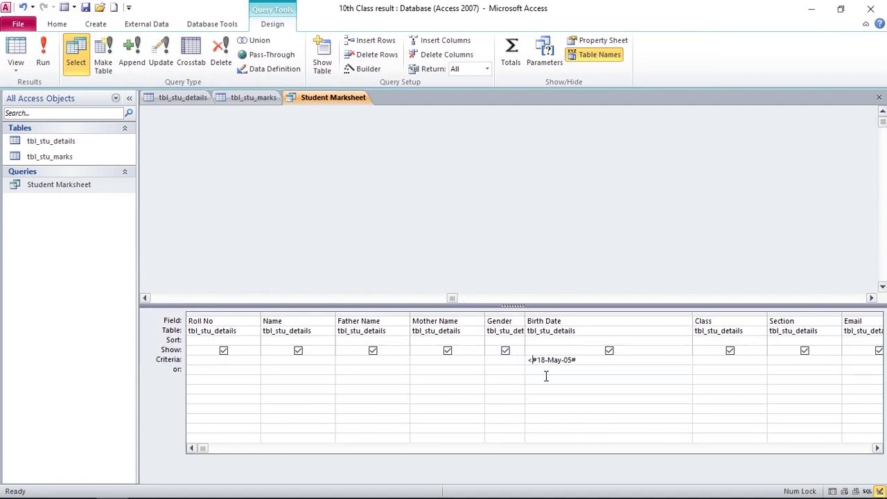
pyautogui.press('BackSpace')
pyautogui.write('>')
pyautogui.click(86, 7)
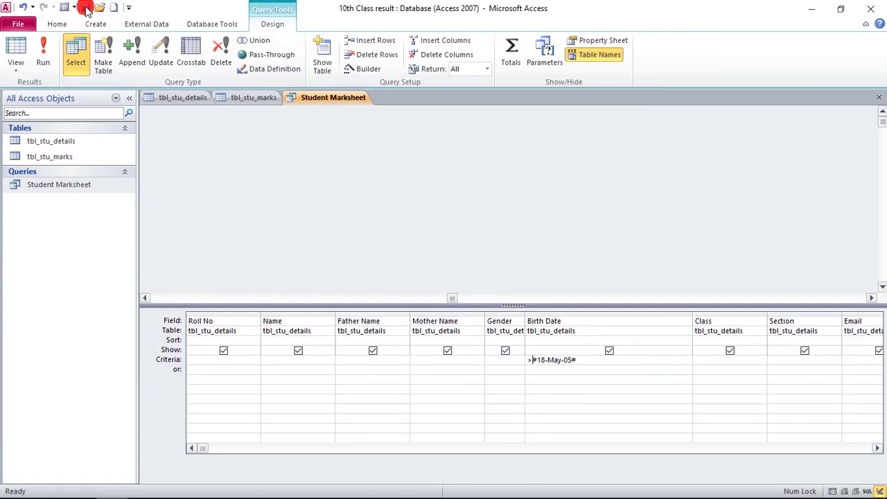
pyautogui.click(43, 55)
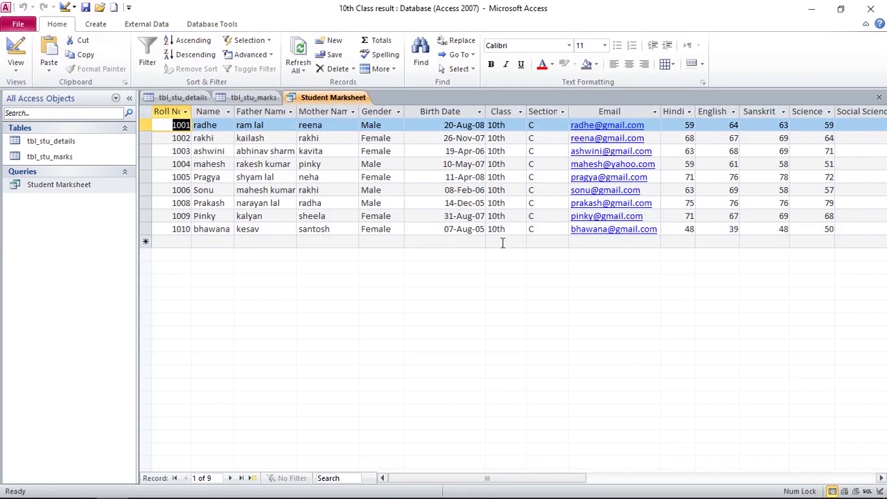
pyautogui.click(187, 98)
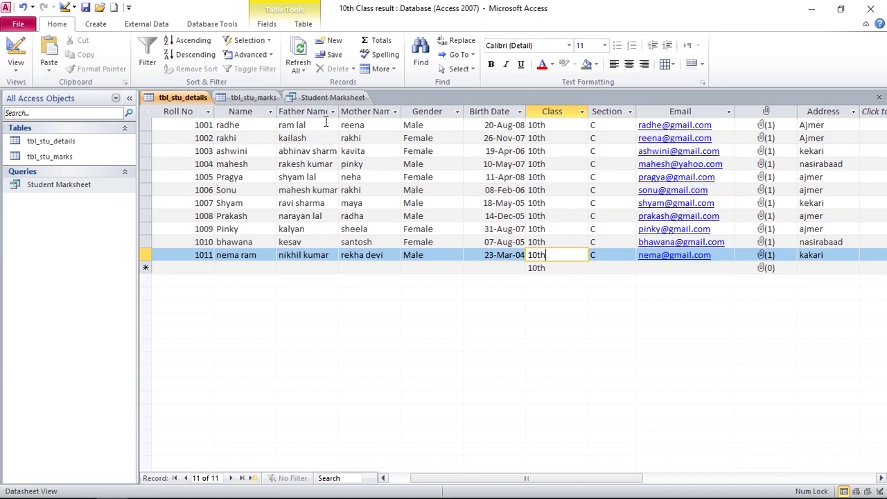
pyautogui.click(342, 99)
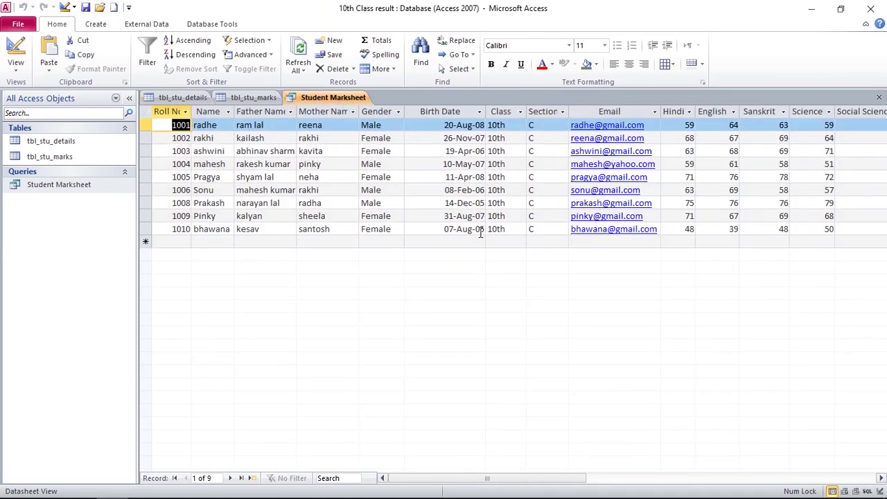
pyautogui.click(451, 229)
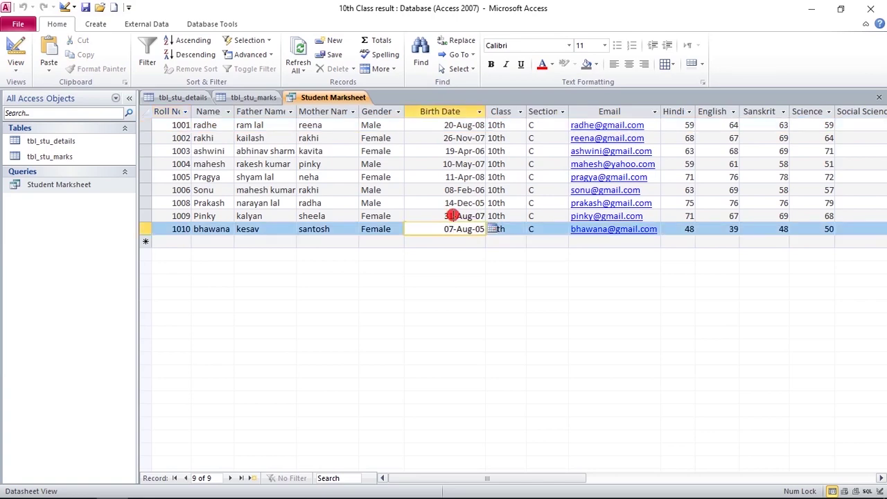
pyautogui.click(452, 216)
# - Replace the Birth Date criteria with date() and run the query
pyautogui.rightClick(69, 183)
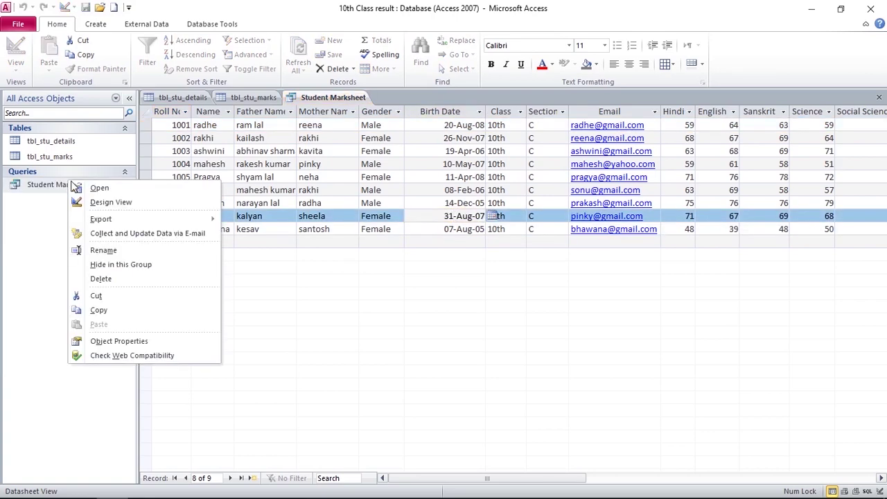
pyautogui.click(110, 203)
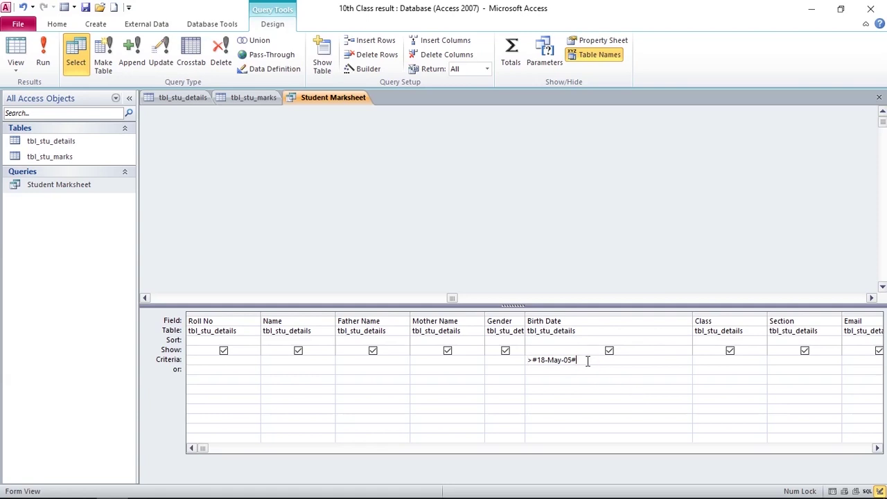
pyautogui.press('BackSpace')
pyautogui.press('BackSpace')
pyautogui.press('BackSpace')
pyautogui.press('BackSpace')
pyautogui.write('date()')
pyautogui.click(49, 47)
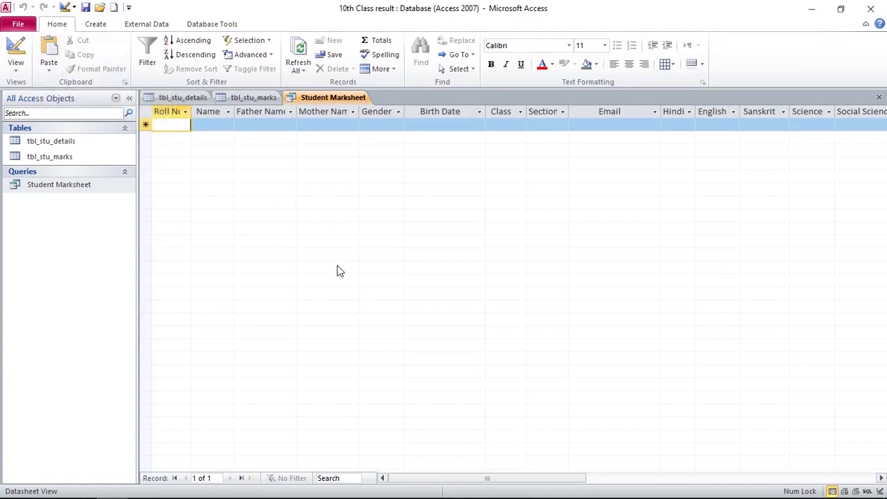
# - Check the empty date() results through the Birth Date filter list and dismiss the syntax error
pyautogui.click(480, 113)
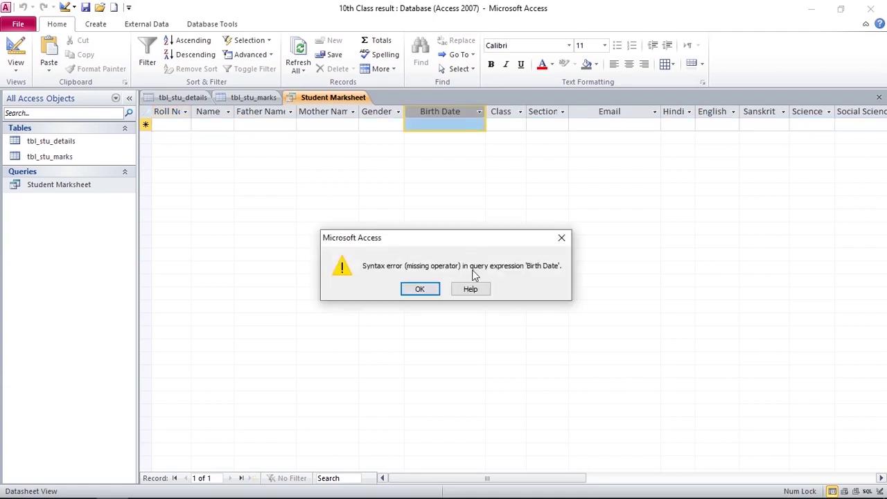
pyautogui.click(561, 239)
pyautogui.rightClick(80, 186)
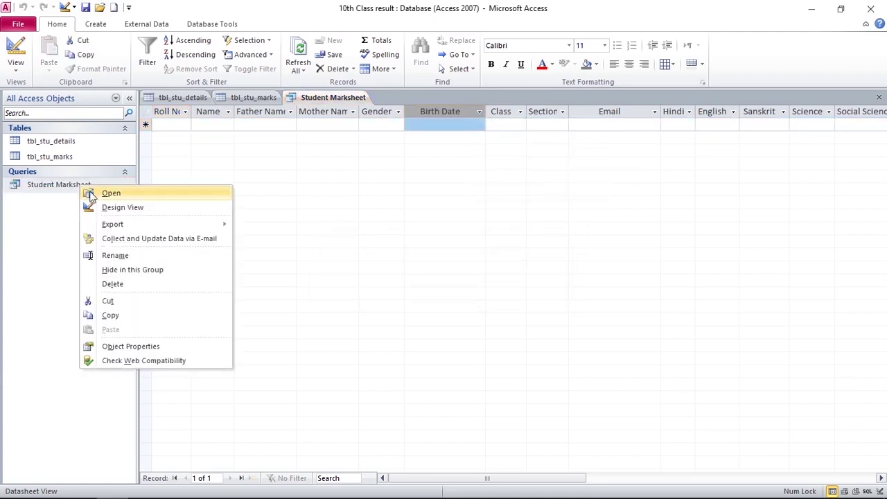
# - Reopen the query design, replace the Date() Birth Date criteria with '#', and view tbl_stu_details birth dates
pyautogui.click(111, 209)
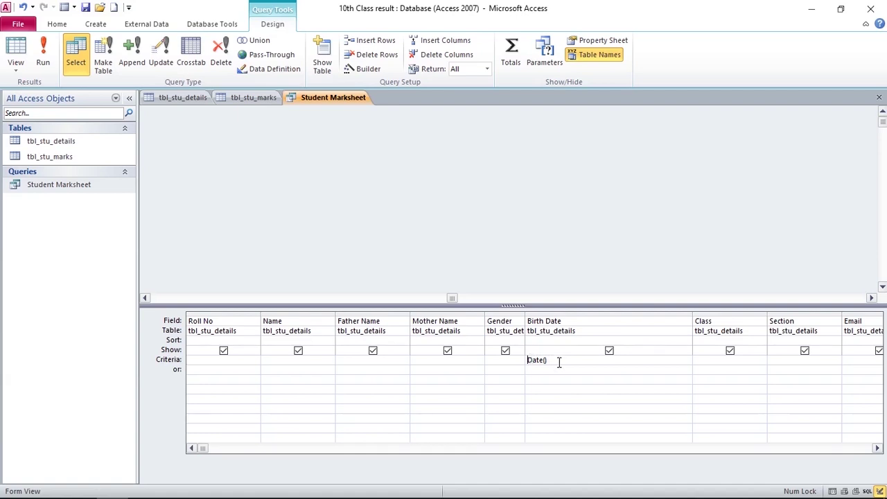
pyautogui.click(551, 359)
pyautogui.press('BackSpace')
pyautogui.press('BackSpace')
pyautogui.press('BackSpace')
pyautogui.press('BackSpace')
pyautogui.press('BackSpace')
pyautogui.press('BackSpace')
pyautogui.write('#')
pyautogui.click(183, 97)
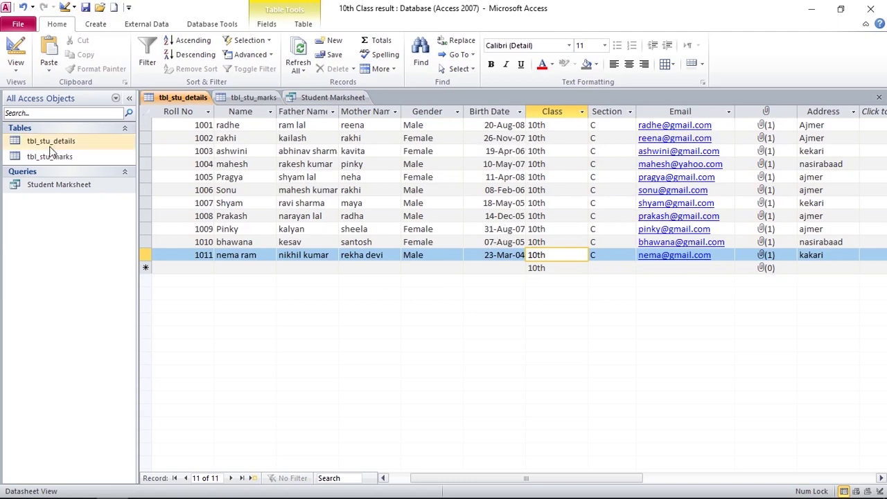
# - Complete the Student Marksheet Birth Date criteria as #19-04-06#-15
pyautogui.click(342, 96)
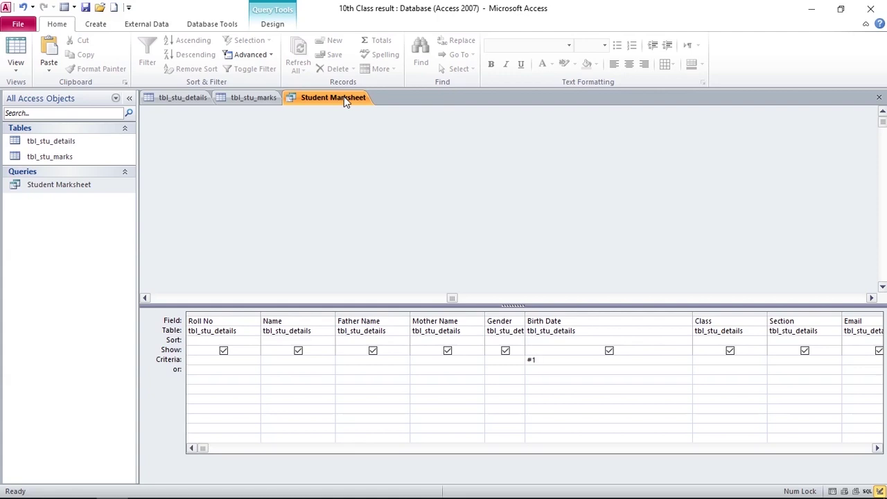
pyautogui.write('9-')
pyautogui.write('04')
pyautogui.write('-06')
pyautogui.write('#')
pyautogui.write('-')
pyautogui.write('15')
pyautogui.click(344, 96)
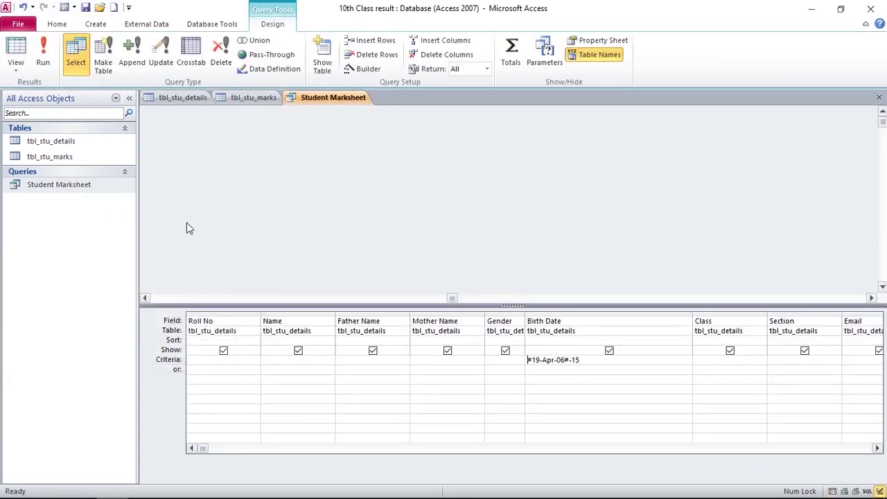
# - Run the query with the #19-Apr-06#-15 Birth Date criteria
pyautogui.click(44, 56)
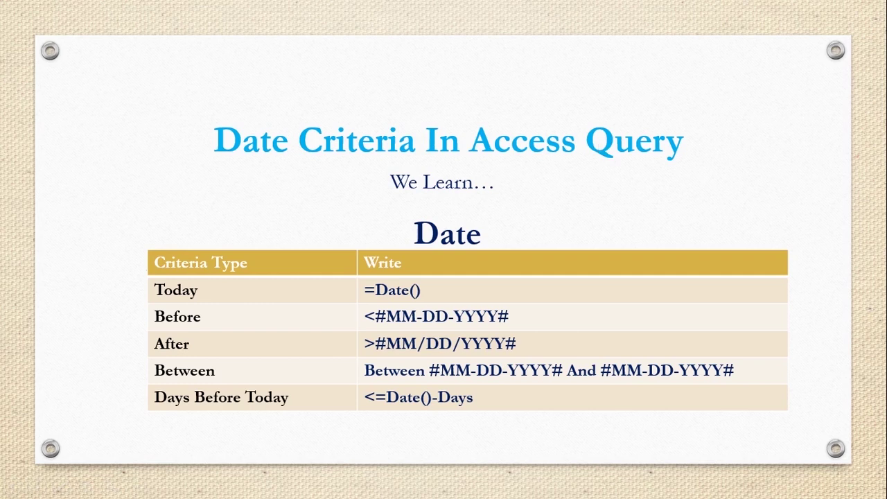
# - Advance the slideshow past the date-criteria summary to the next slide
pyautogui.press('Right')
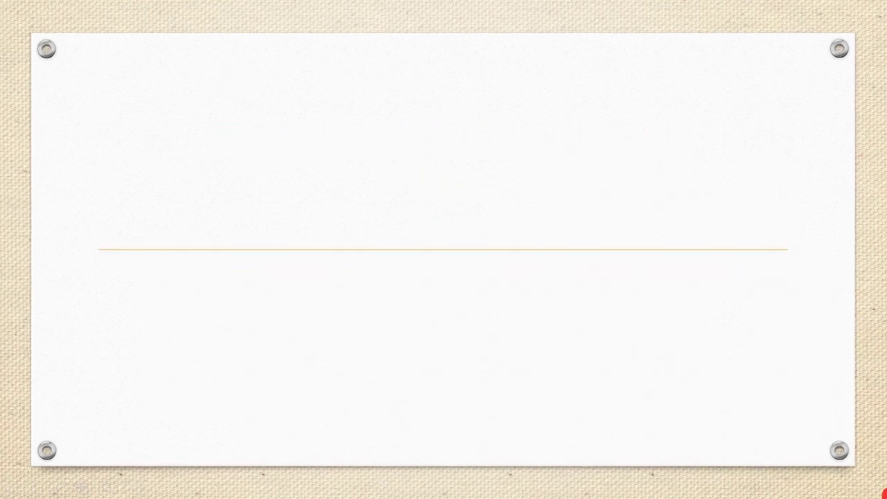